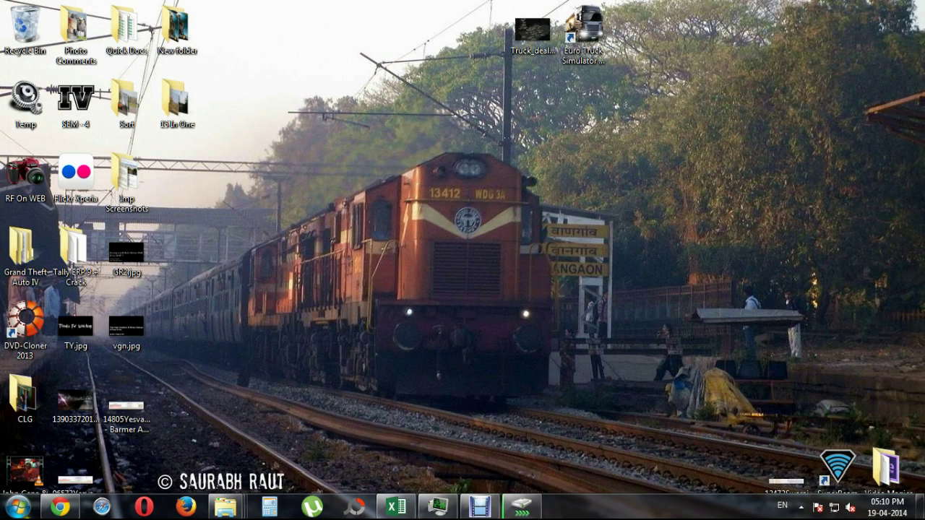
# Step: Append 'sizes/l' to the Audi R8 photo URL to load its All sizes page
pyautogui.click(60, 507)
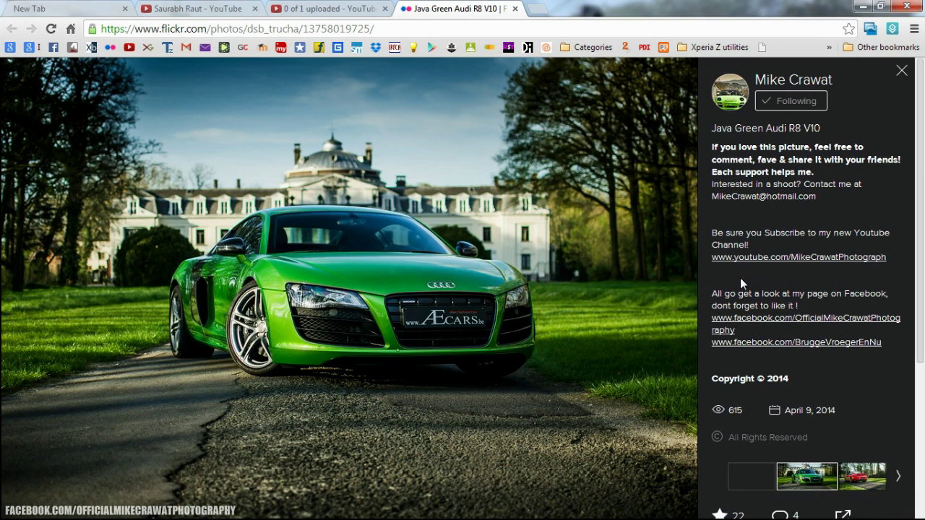
pyautogui.moveTo(347, 282)
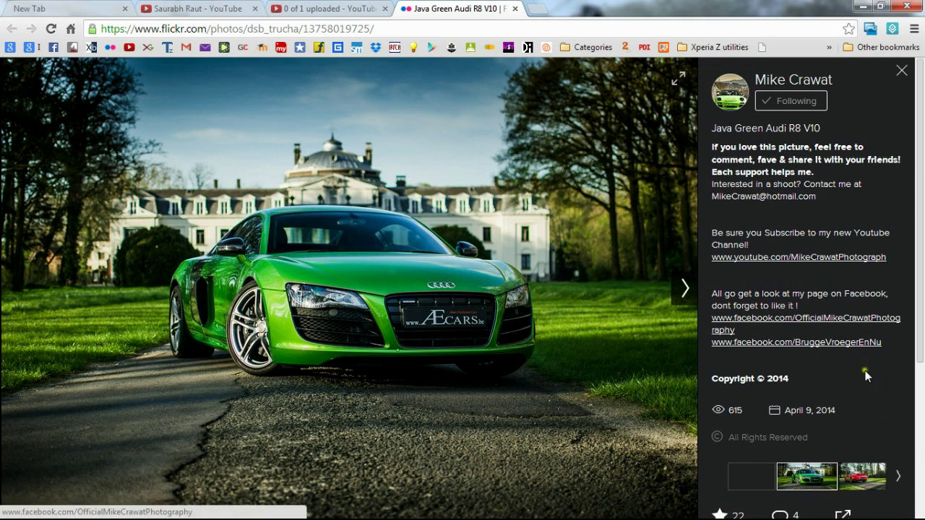
pyautogui.scroll(-3, 866, 376)
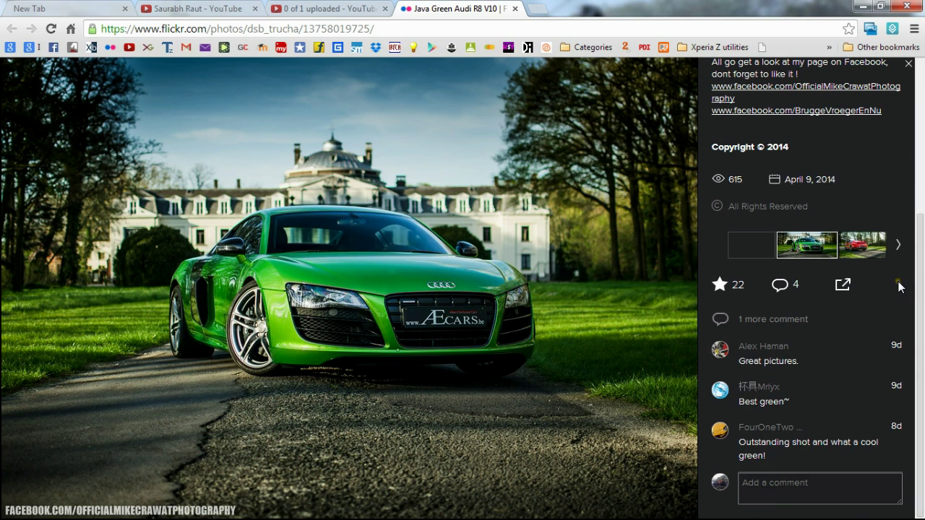
pyautogui.click(392, 30)
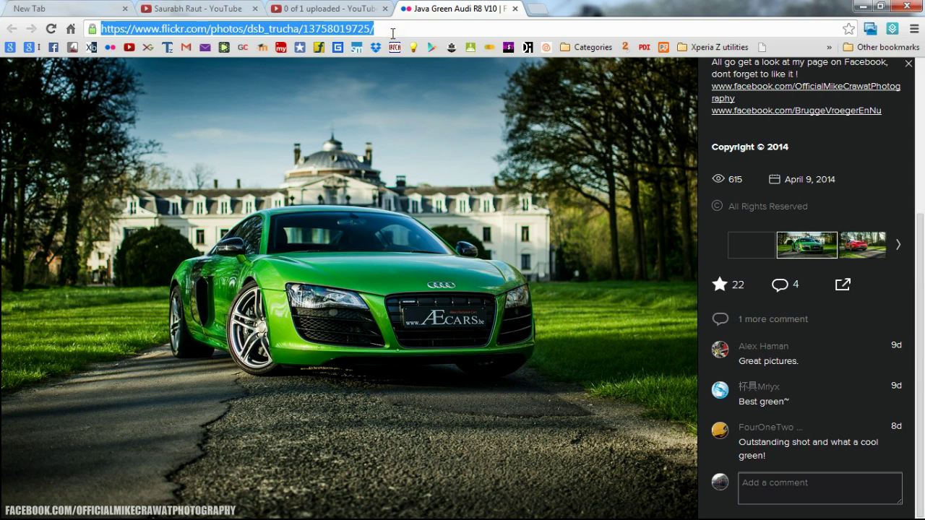
pyautogui.click(393, 34)
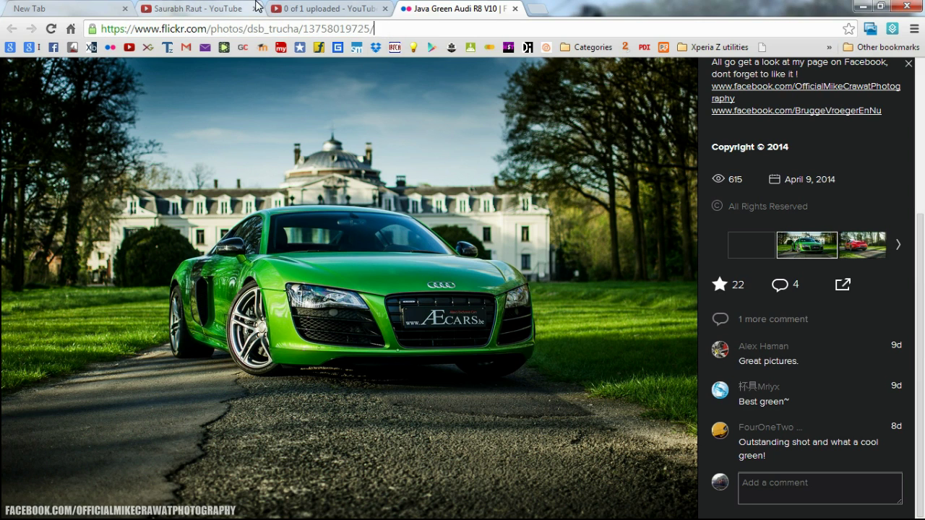
pyautogui.write('size')
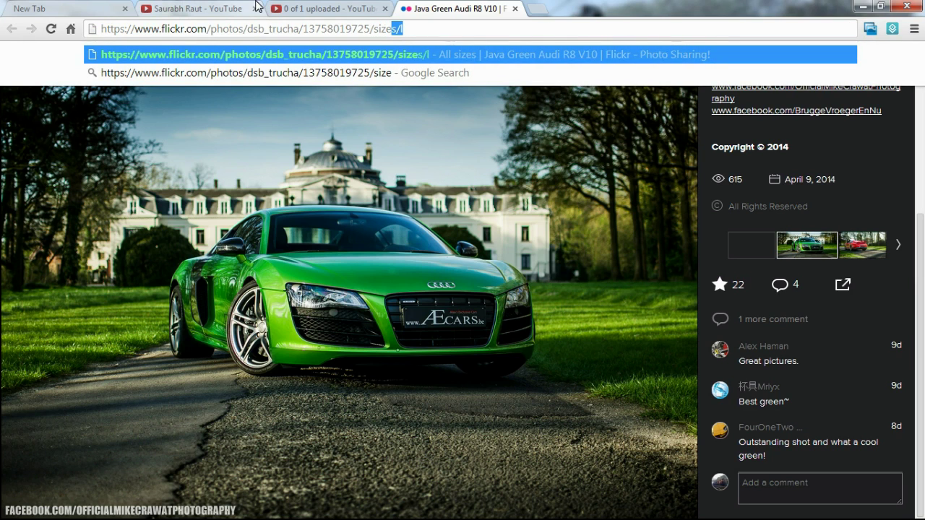
pyautogui.write('s/l')
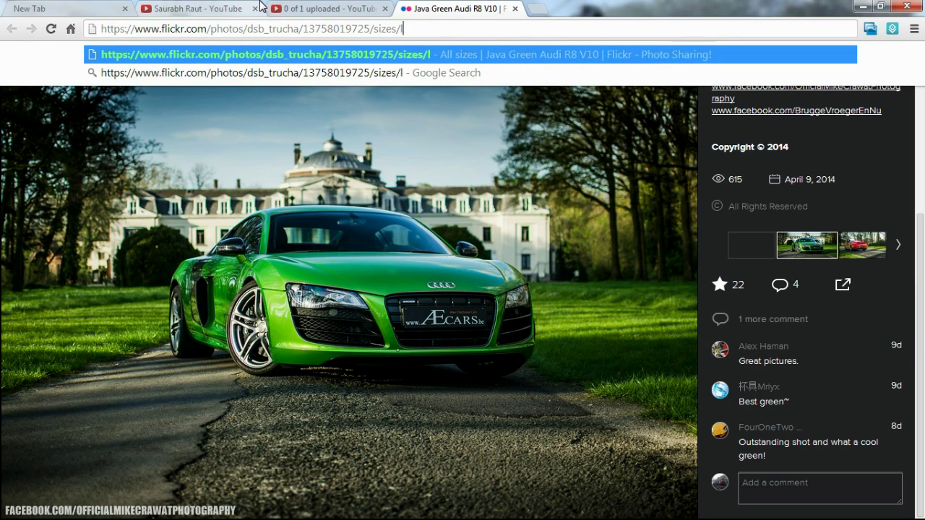
pyautogui.press('Return')
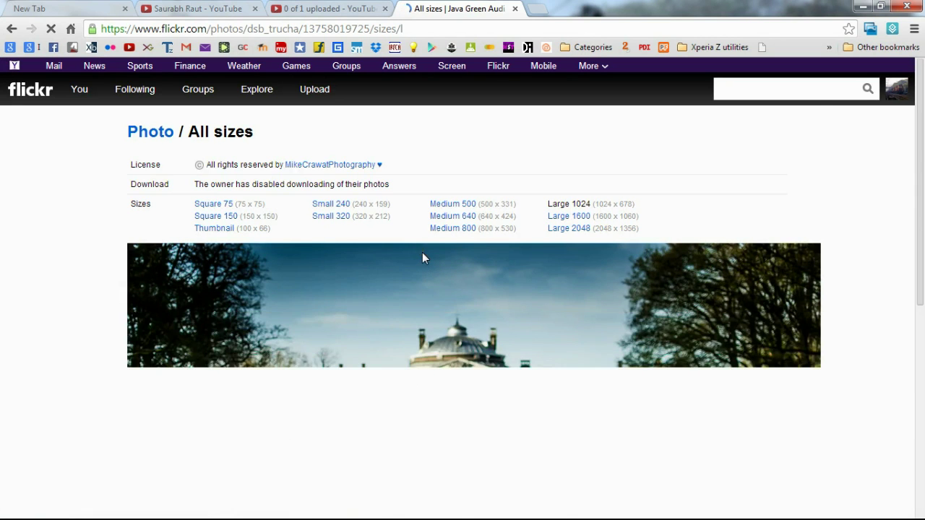
# Step: Scroll the All sizes page and highlight the notice that the owner disabled downloading
pyautogui.scroll(-3, 422, 252)
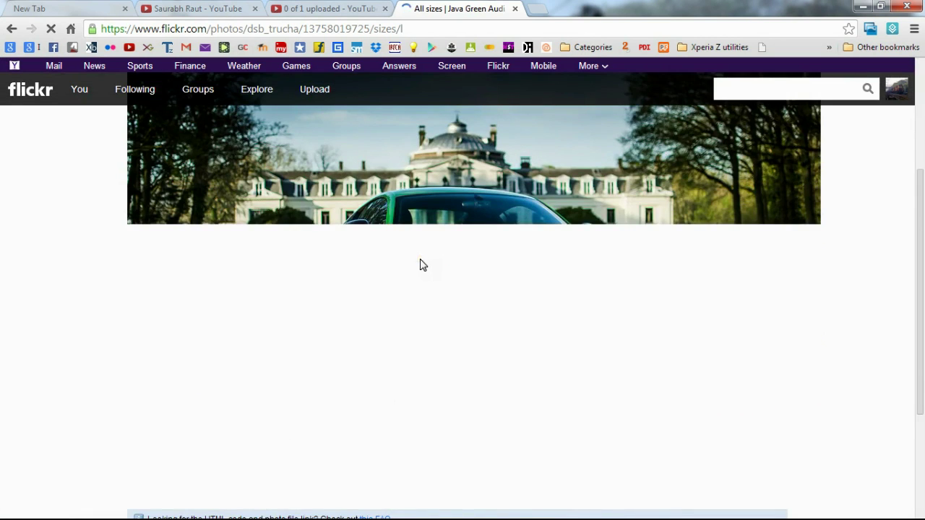
pyautogui.scroll(1, 418, 260)
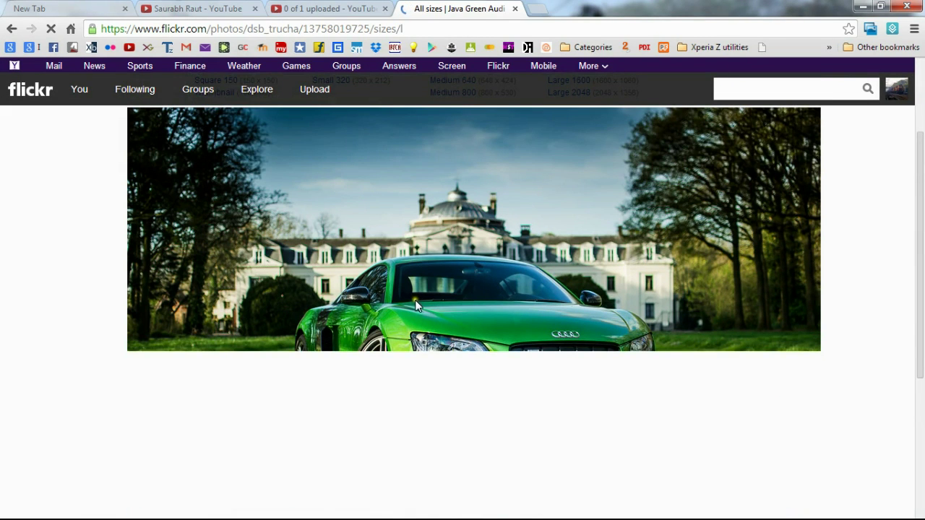
pyautogui.scroll(1, 417, 307)
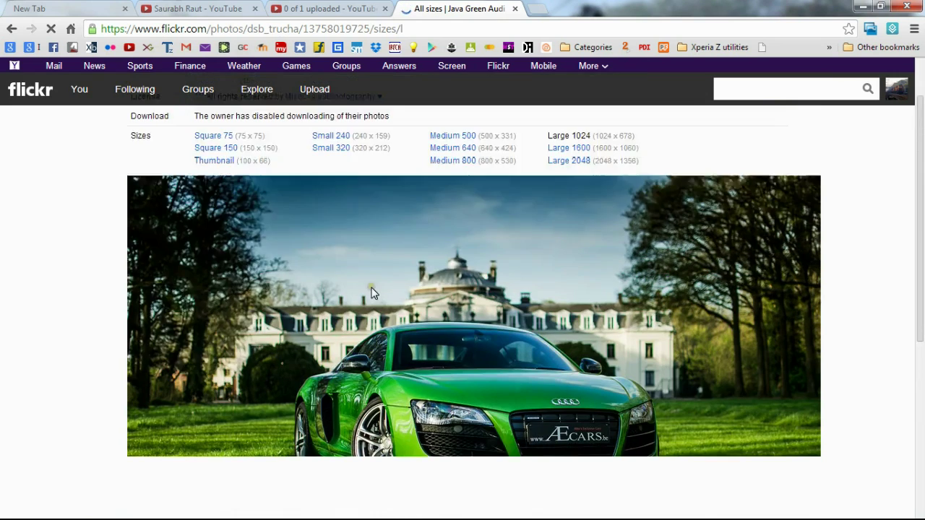
pyautogui.scroll(1, 371, 293)
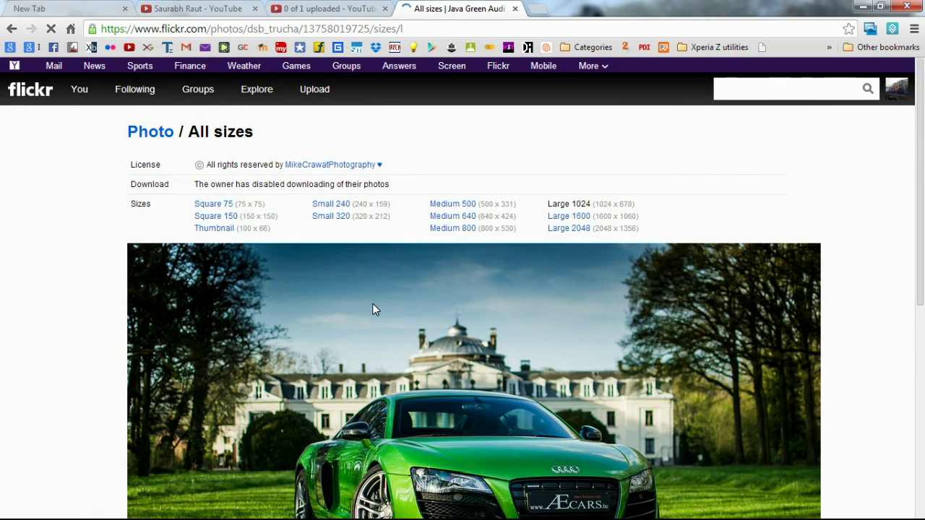
pyautogui.scroll(-2, 364, 319)
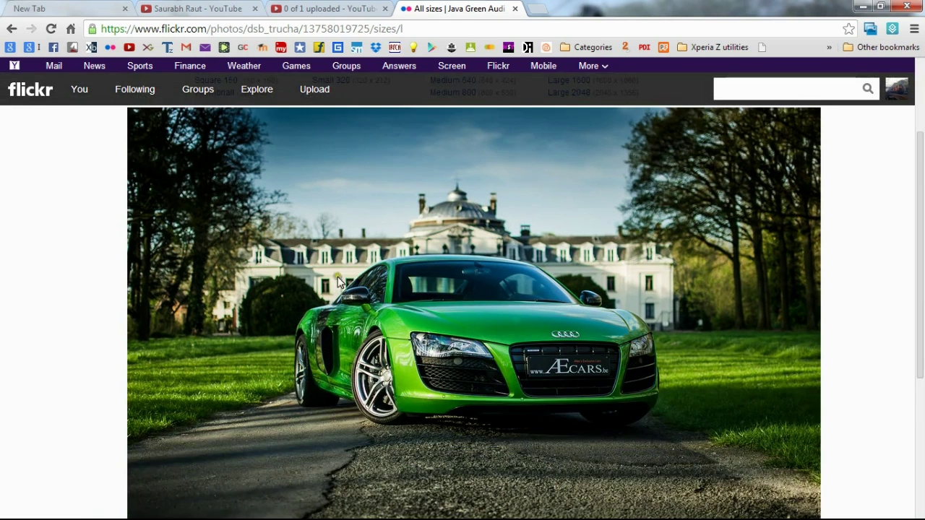
pyautogui.scroll(2, 339, 281)
pyautogui.moveTo(195, 185); pyautogui.dragTo(390, 187)
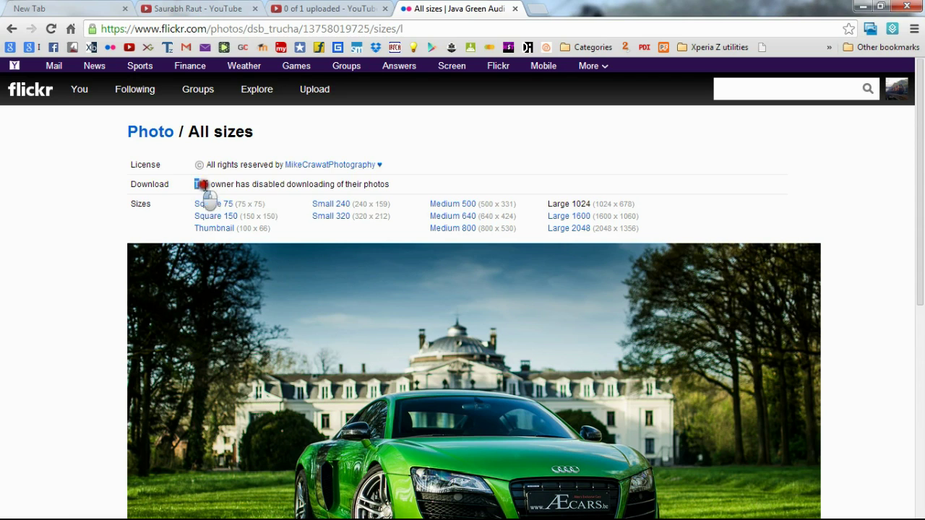
pyautogui.click(355, 186)
# Step: Check the right-click menu over the notice and photo, then select Large 2048
pyautogui.rightClick(347, 184)
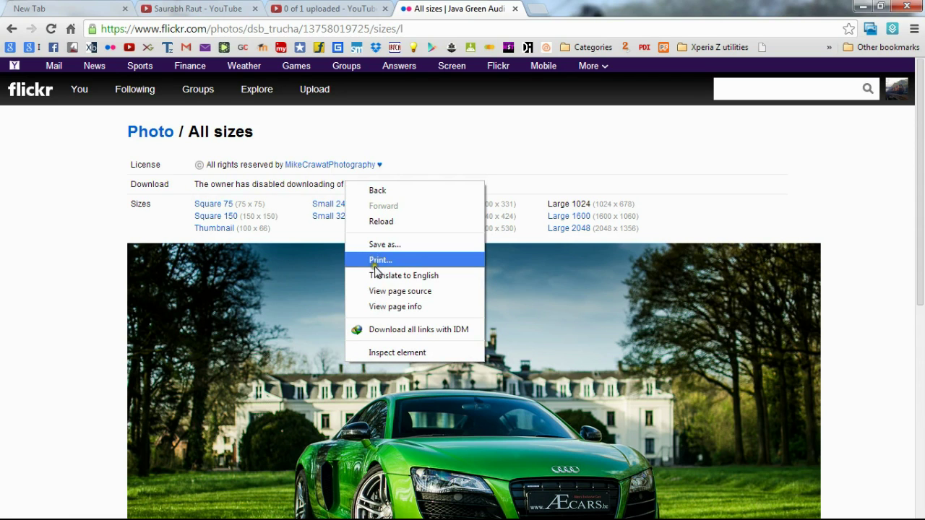
pyautogui.click(284, 312)
pyautogui.rightClick(284, 315)
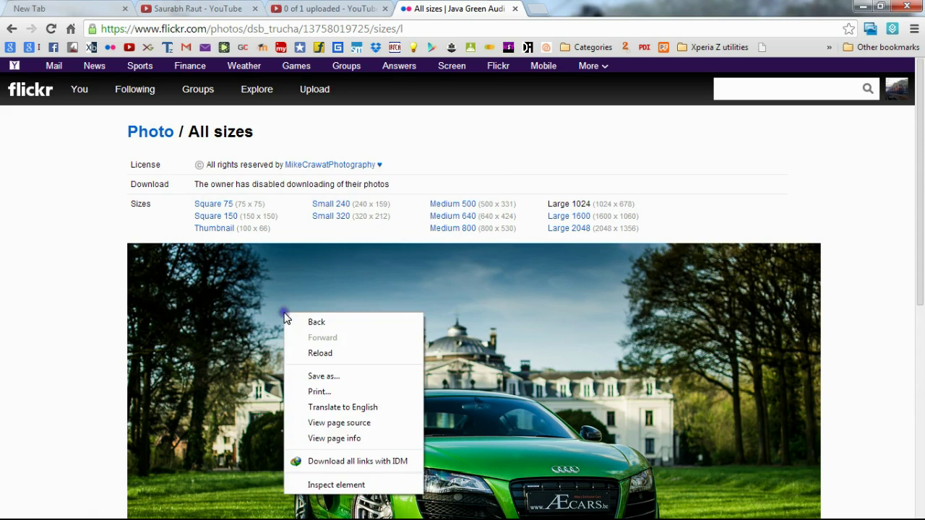
pyautogui.click(642, 331)
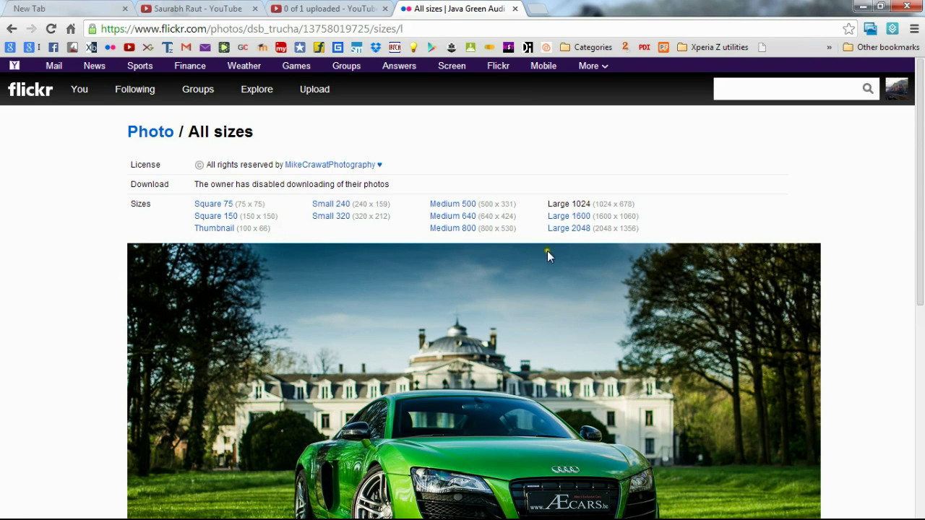
pyautogui.click(561, 238)
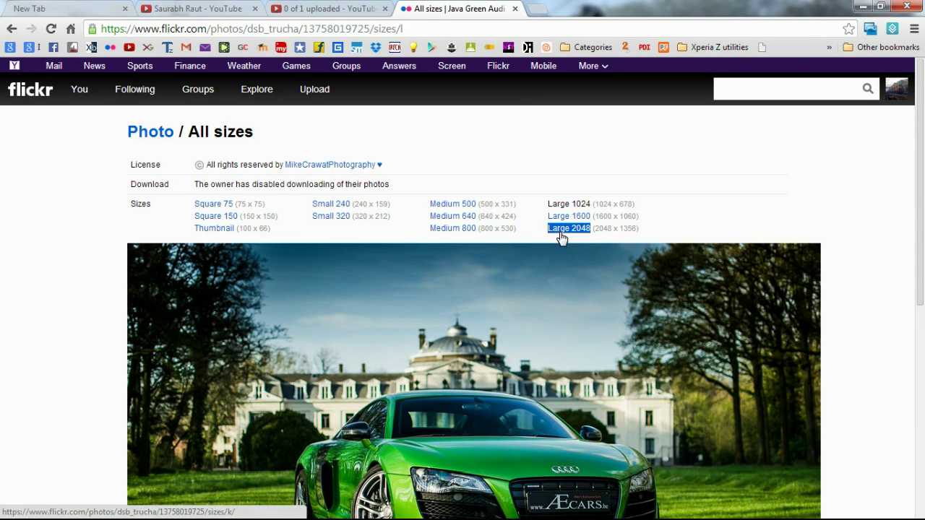
# Step: Show the Audi photo at Large 2048 and scroll through it and back to the top
pyautogui.click(562, 237)
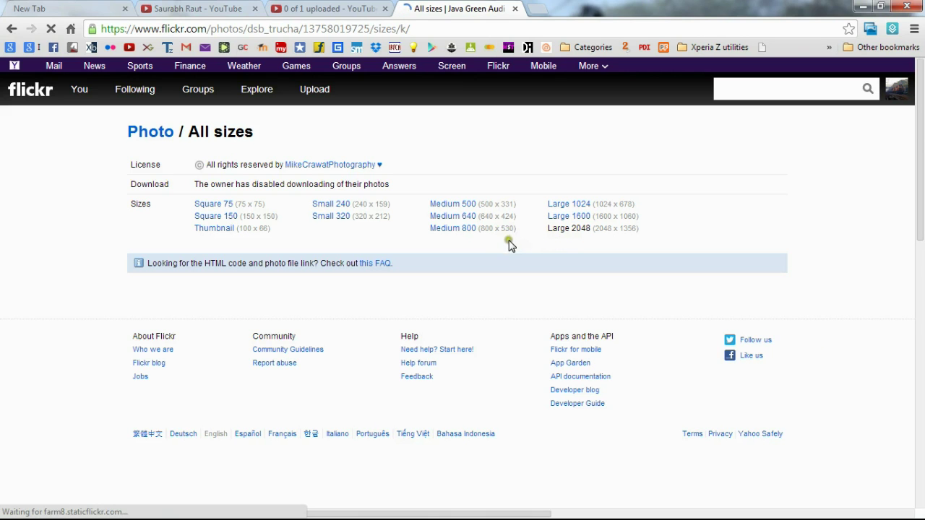
pyautogui.scroll(-1, 512, 251)
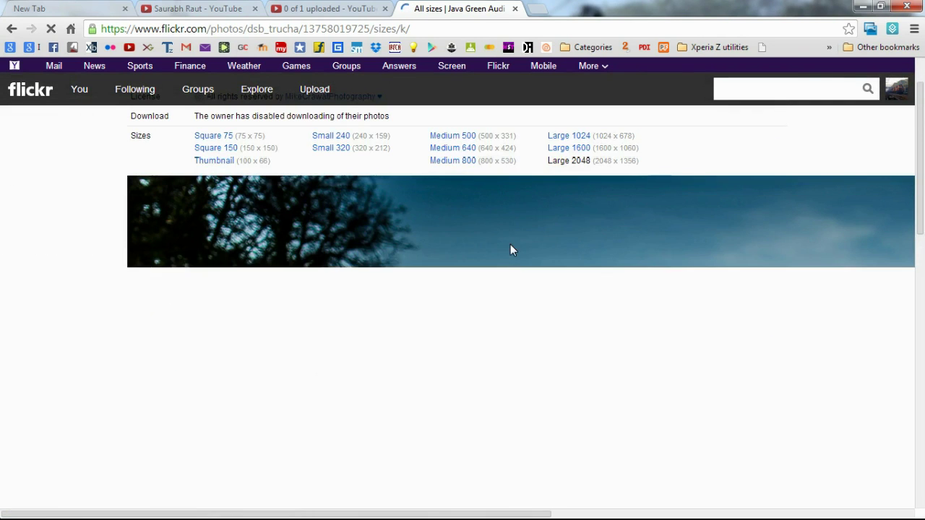
pyautogui.scroll(-2, 510, 250)
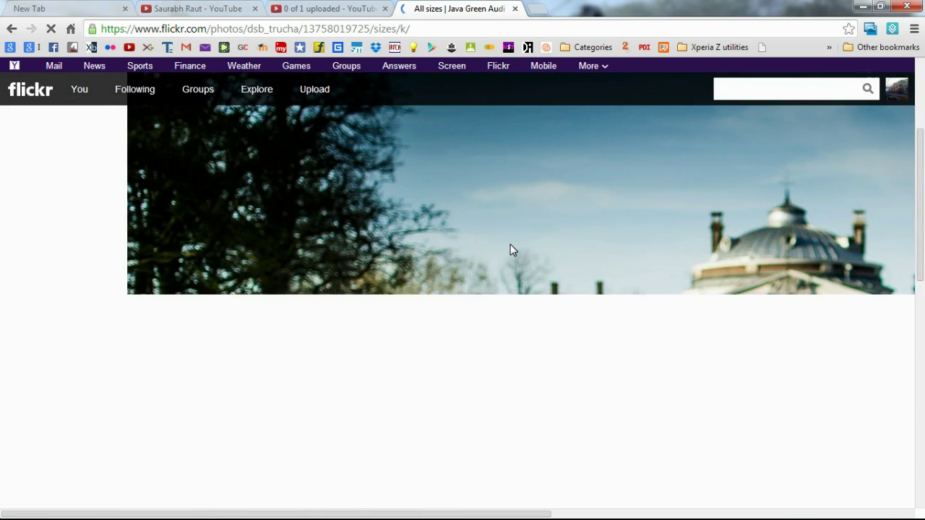
pyautogui.scroll(-2, 511, 250)
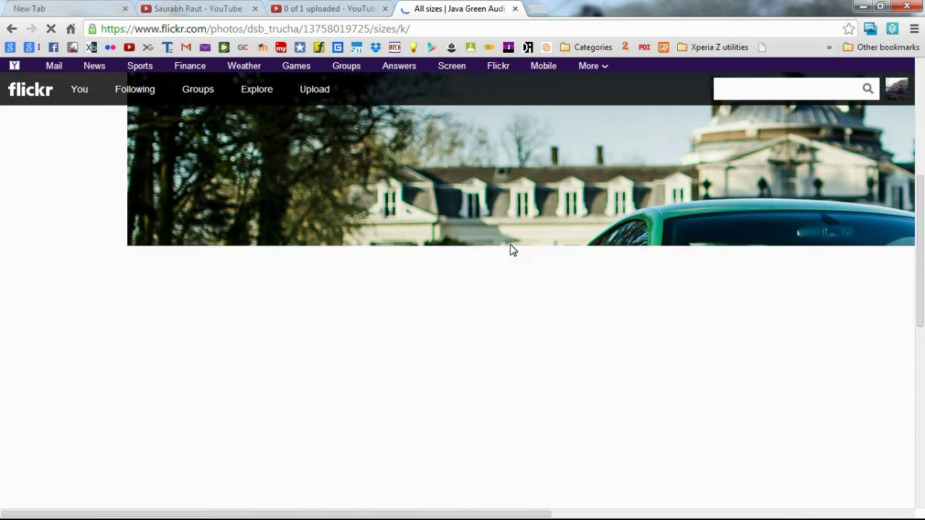
pyautogui.scroll(-2, 510, 250)
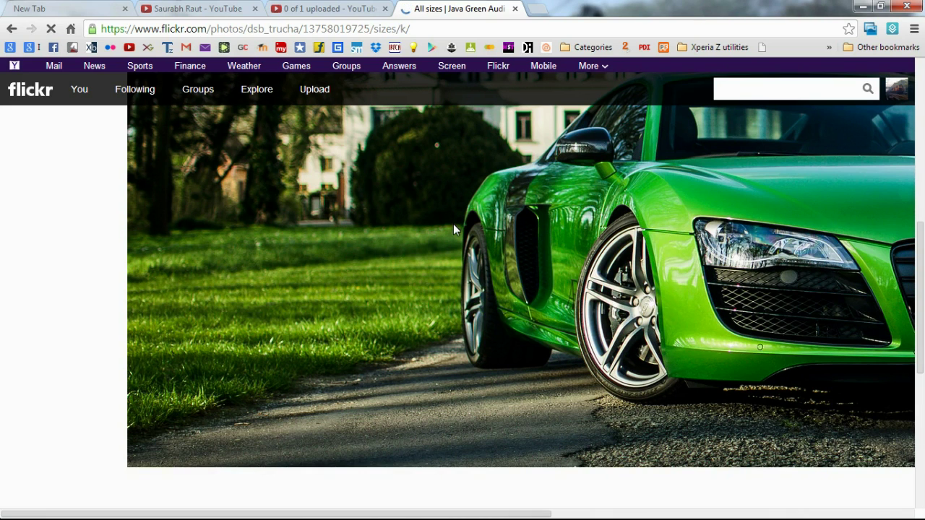
pyautogui.scroll(-3, 454, 225)
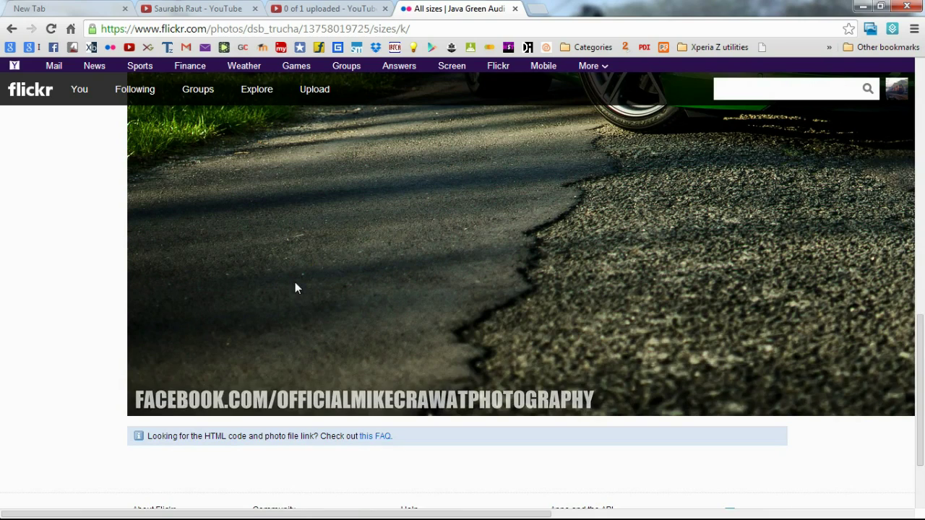
pyautogui.scroll(1, 295, 288)
pyautogui.scroll(3, 295, 288)
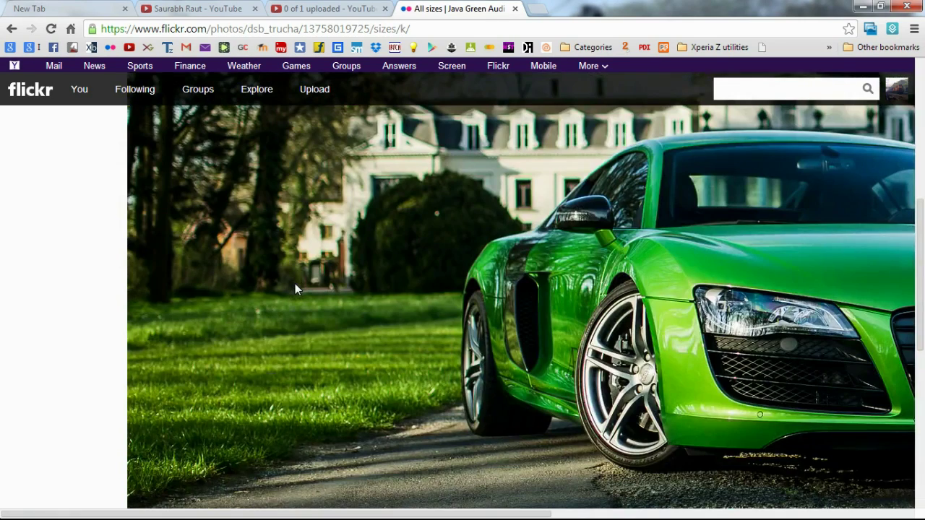
pyautogui.scroll(4, 295, 284)
pyautogui.scroll(2, 295, 284)
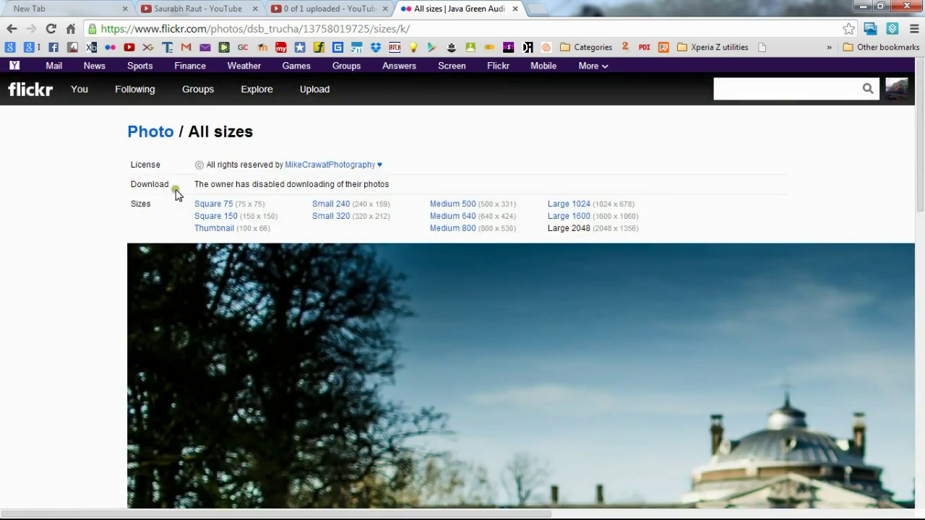
# Step: Open the Large 2048 page's HTML source in a new tab from the right-click menu
pyautogui.rightClick(98, 295)
pyautogui.rightClick(402, 275)
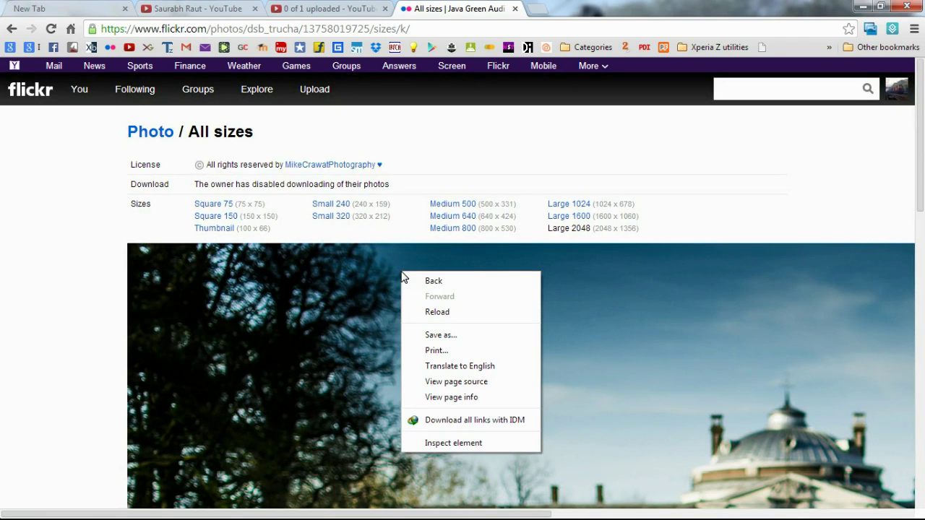
pyautogui.rightClick(98, 276)
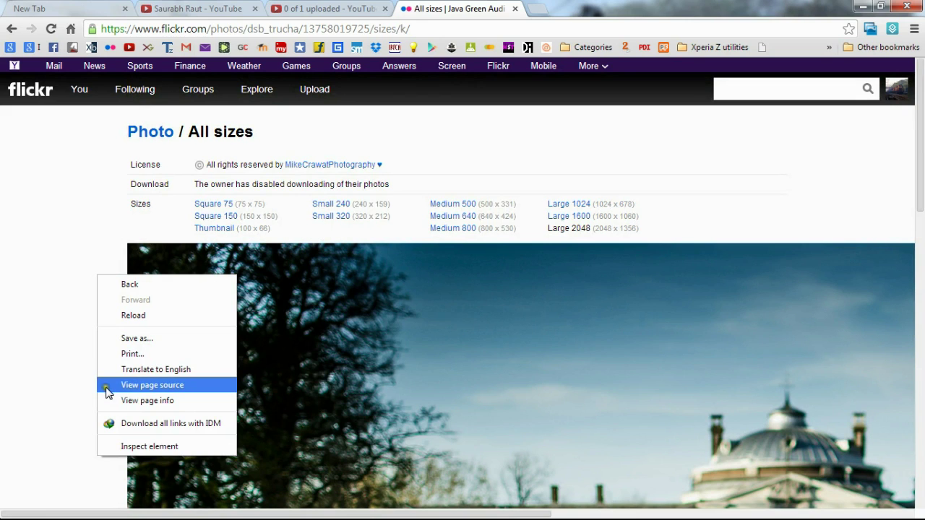
pyautogui.click(68, 340)
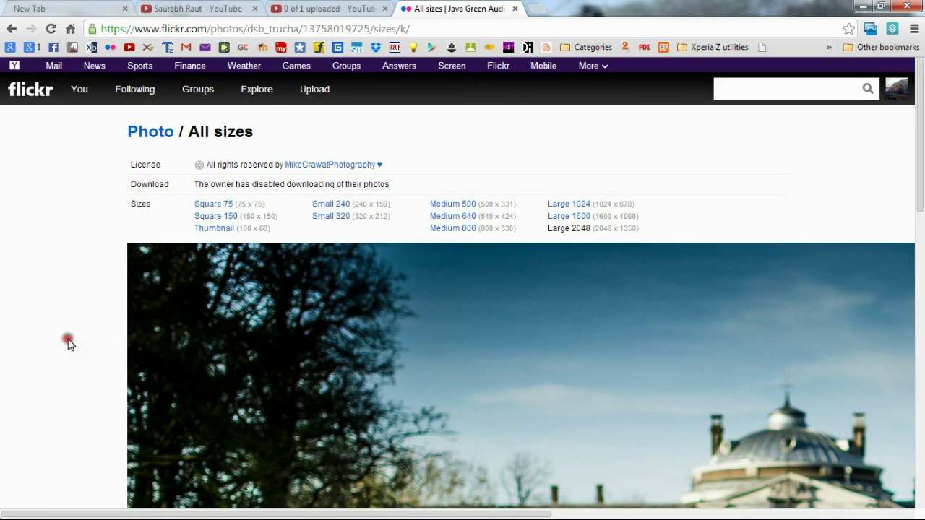
pyautogui.rightClick(49, 275)
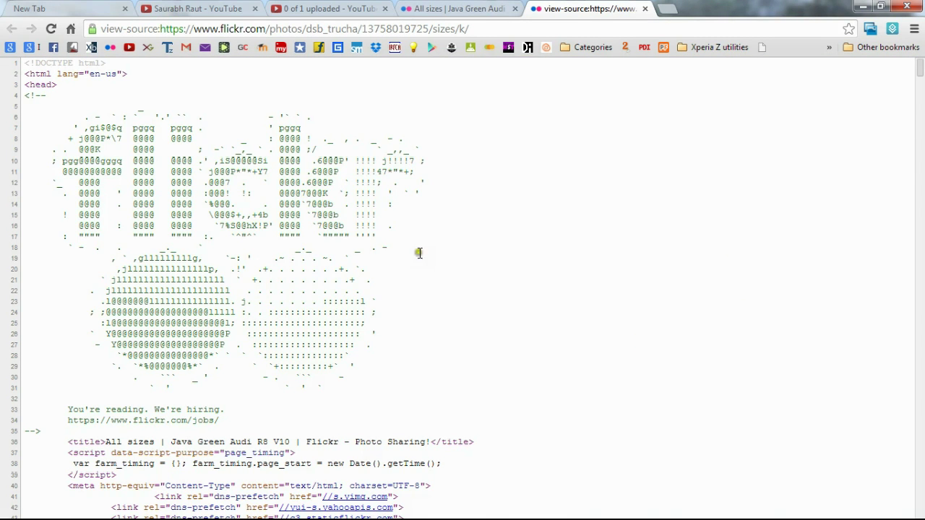
# Step: Scroll the source to the allsizes-photo div's img src link near line 544
pyautogui.click(16, 268)
pyautogui.moveTo(920, 69); pyautogui.dragTo(921, 264)
pyautogui.scroll(1, 108, 119)
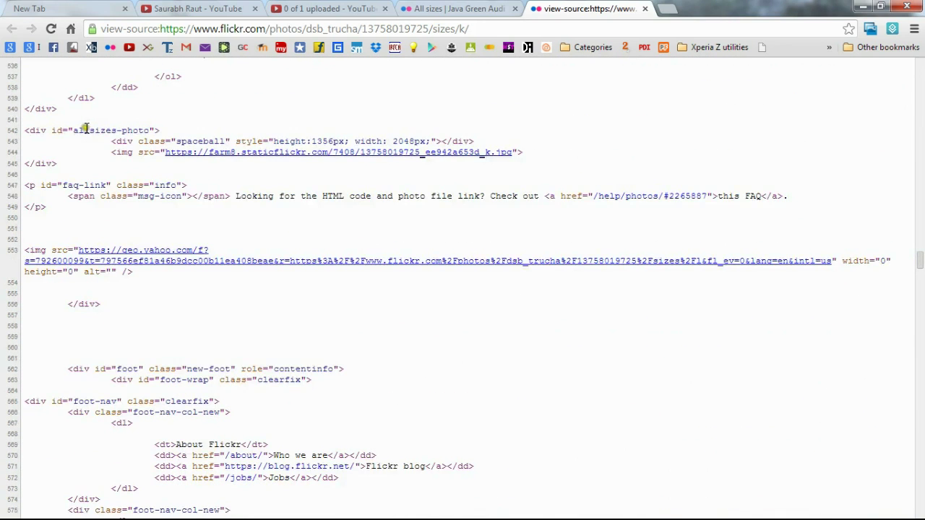
pyautogui.click(27, 153)
pyautogui.scroll(1, 11, 139)
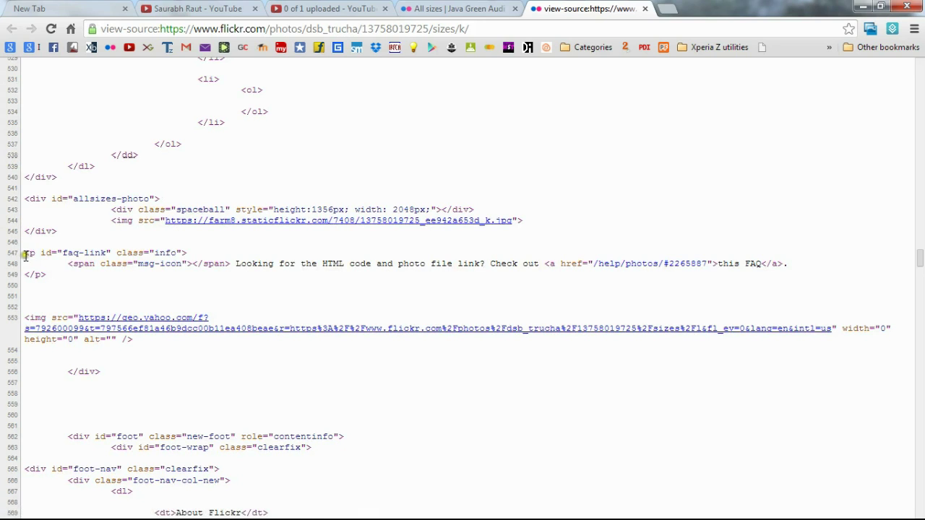
# Step: Open the staticflickr img src link in its own tab and return to the All sizes page
pyautogui.click(193, 226)
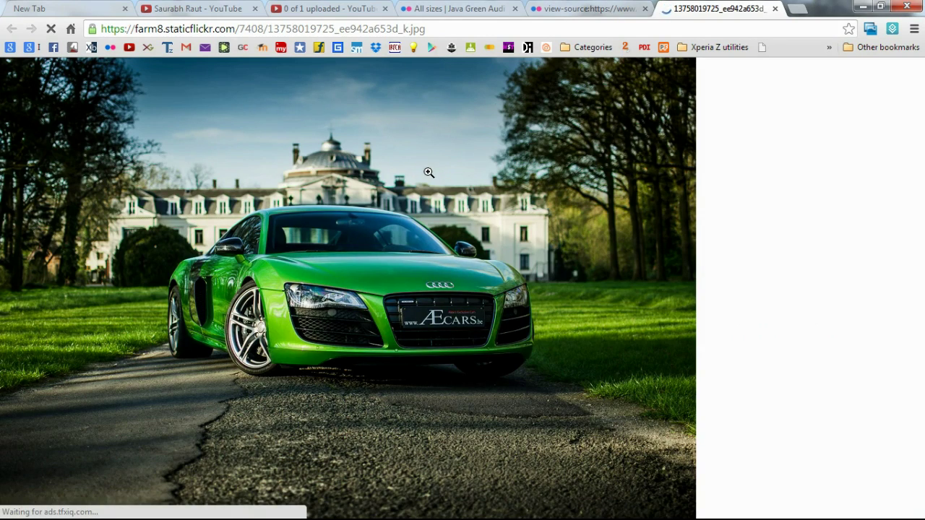
pyautogui.click(463, 8)
pyautogui.scroll(-7, 477, 167)
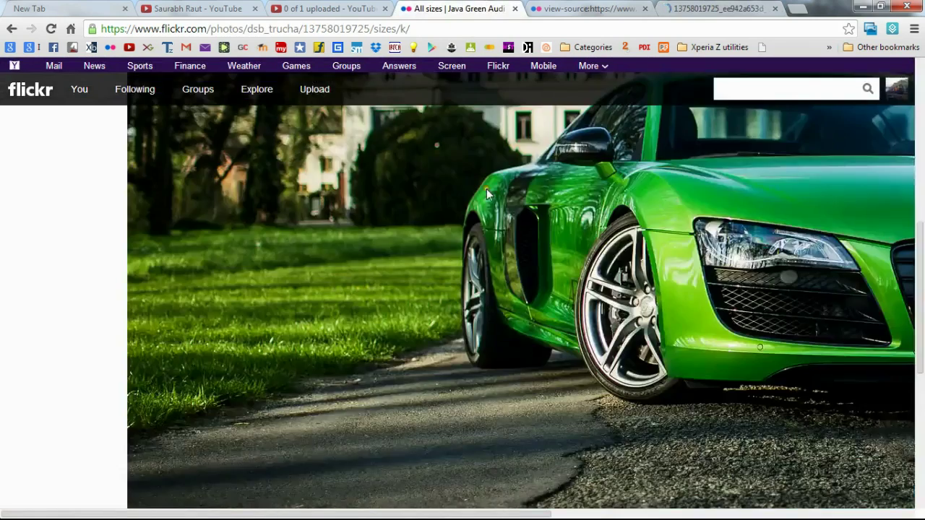
pyautogui.scroll(-2, 506, 177)
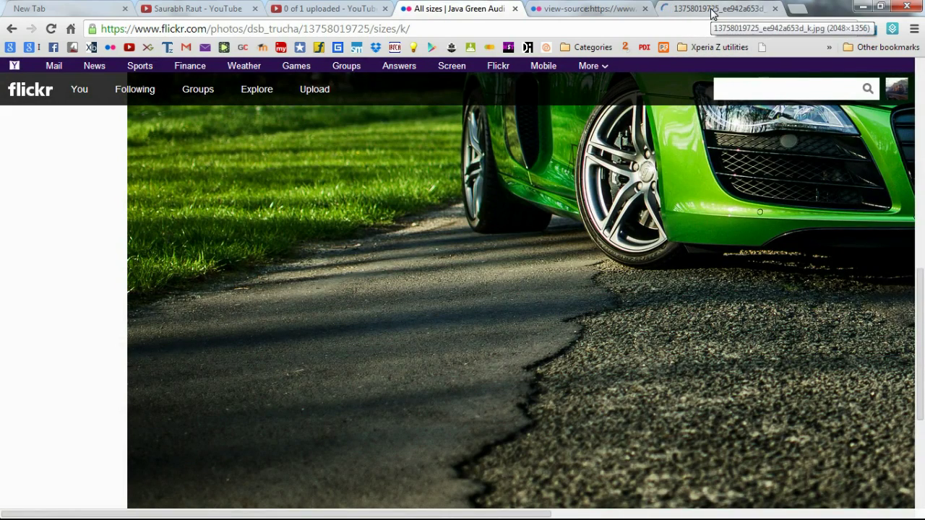
pyautogui.scroll(5, 712, 229)
pyautogui.scroll(4, 687, 210)
# Step: Compare the 2048 x 1356 dimensions on Flickr with the full-size image tab
pyautogui.moveTo(595, 228); pyautogui.dragTo(636, 235)
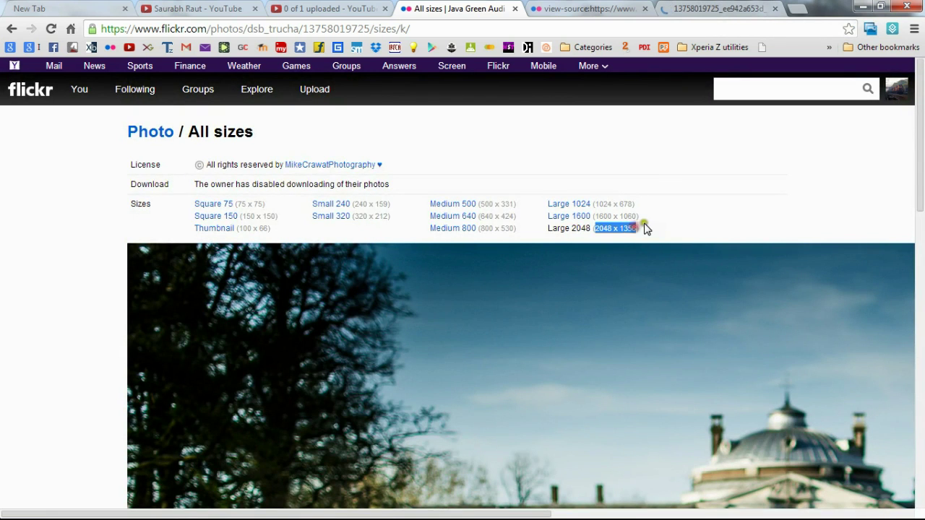
pyautogui.click(643, 221)
pyautogui.click(712, 9)
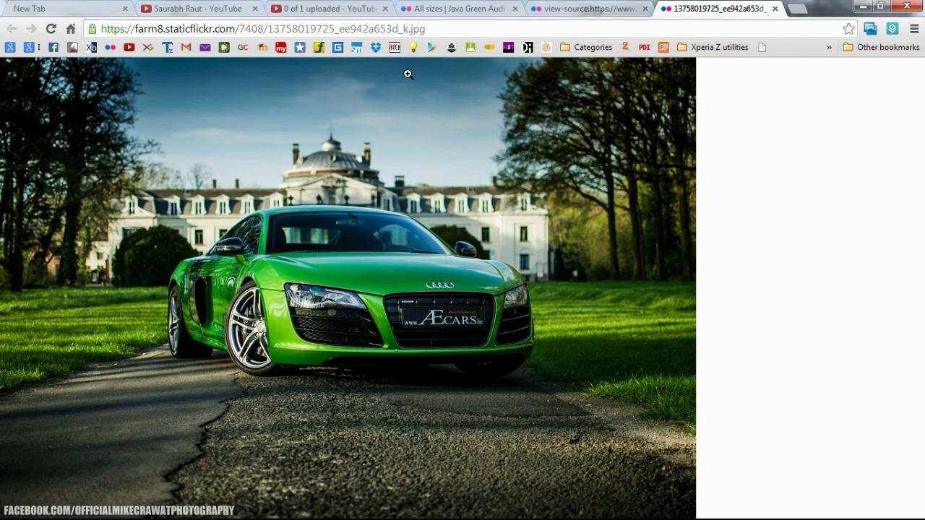
pyautogui.click(392, 148)
# Step: Save the 2048-pixel Audi JPG to the Desktop with Save image as
pyautogui.rightClick(392, 149)
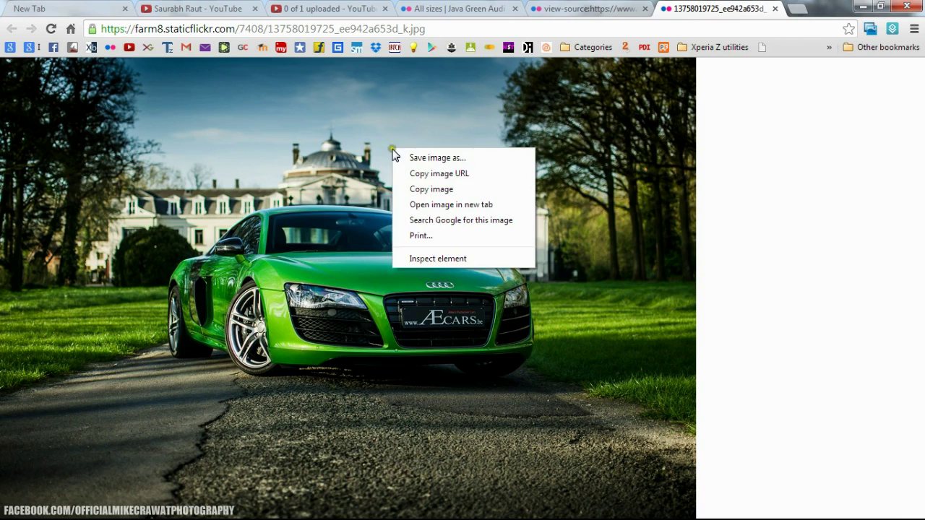
pyautogui.click(412, 158)
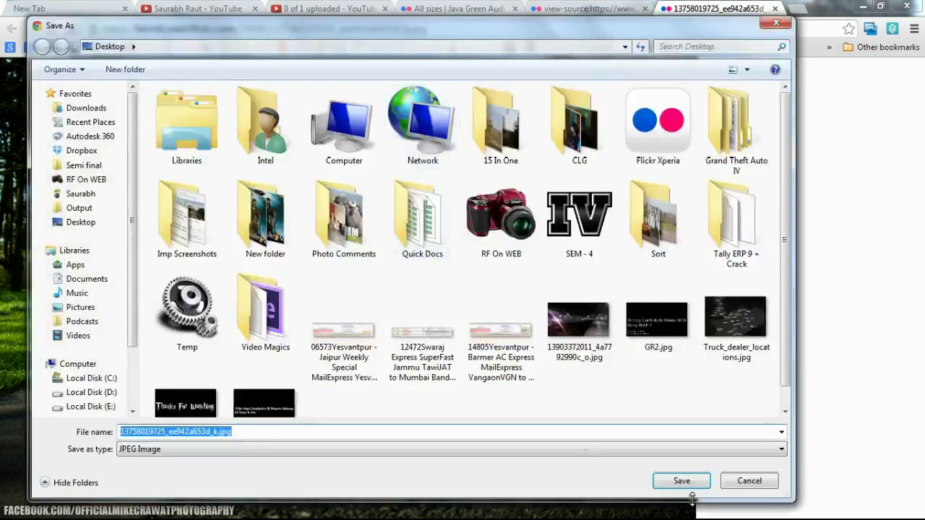
pyautogui.click(681, 480)
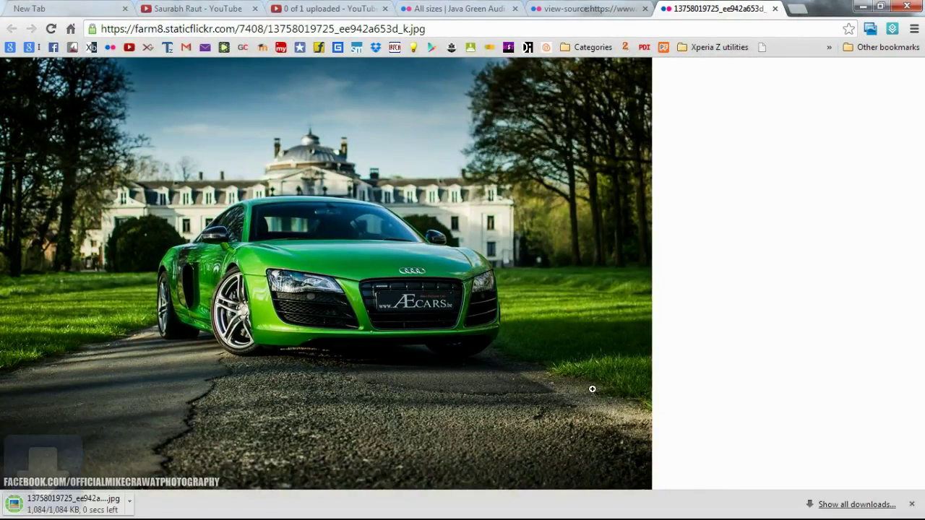
# Step: Open the download in Picasa to verify 2048 x 1356, then close Picasa, the image tab and the source tab
pyautogui.click(103, 506)
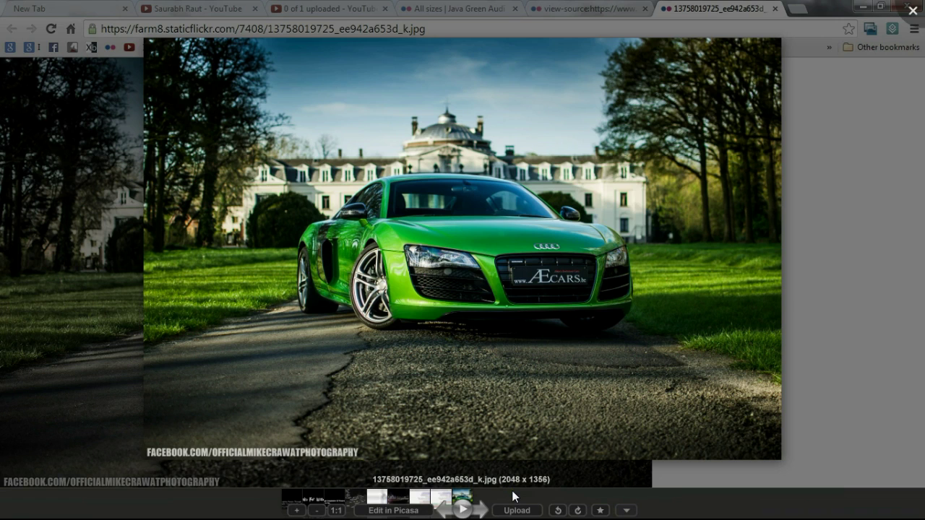
pyautogui.click(768, 11)
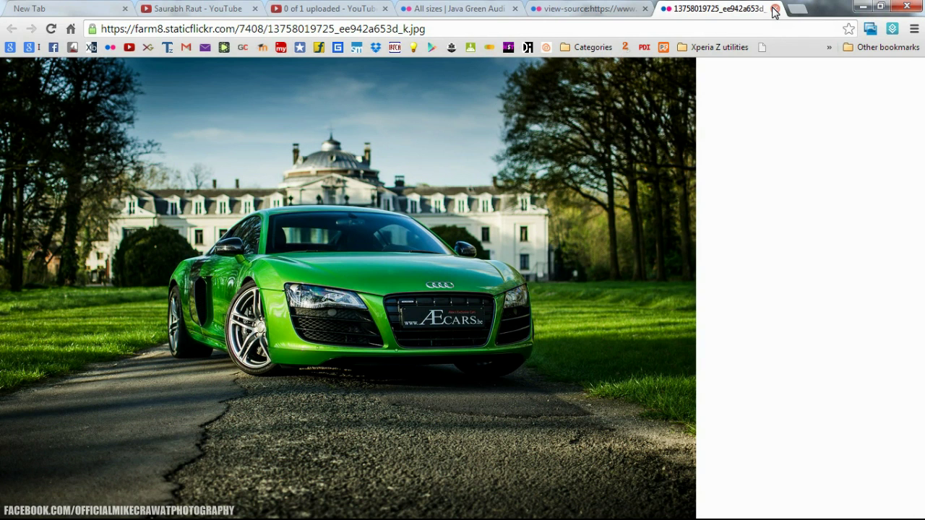
pyautogui.click(774, 10)
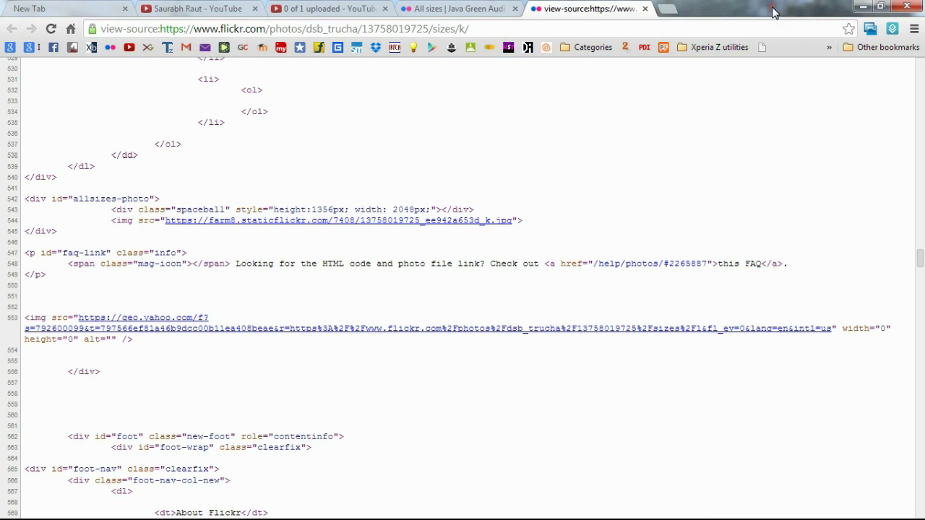
pyautogui.click(645, 9)
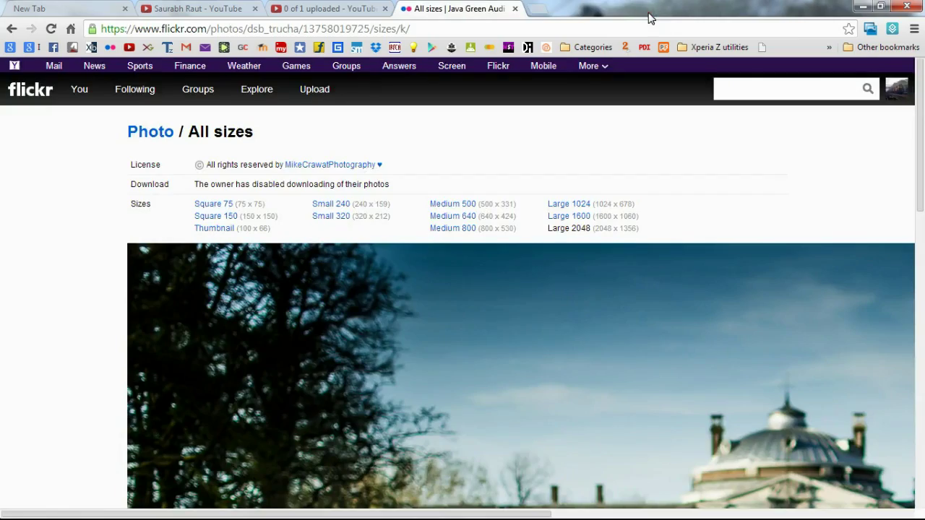